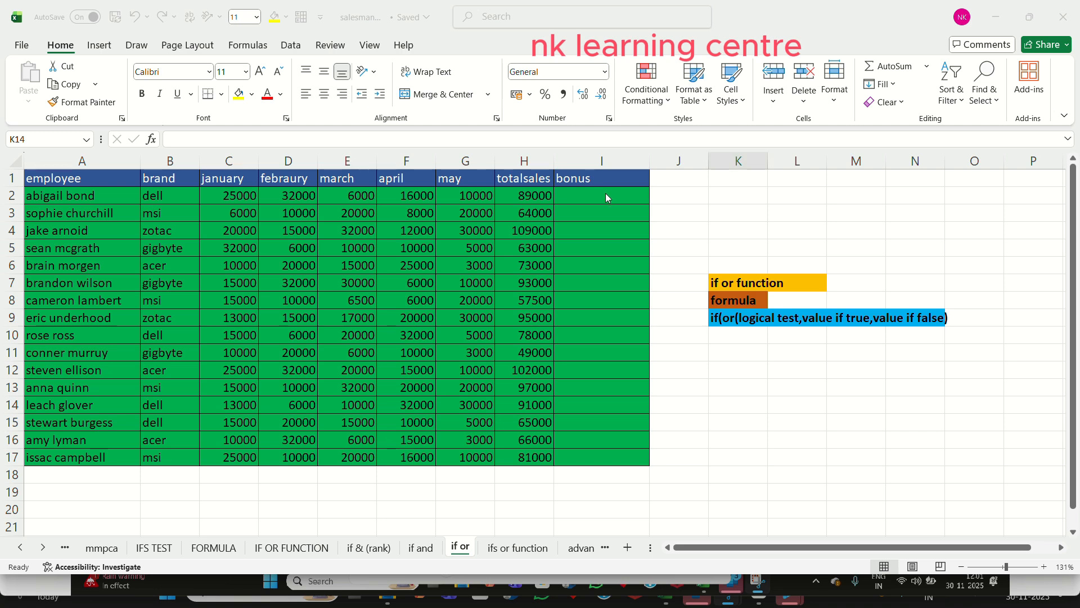
# Step: Start an IF formula with a nested OR in bonus cell I2, with C2>=30000 as the first condition
pyautogui.click(606, 194)
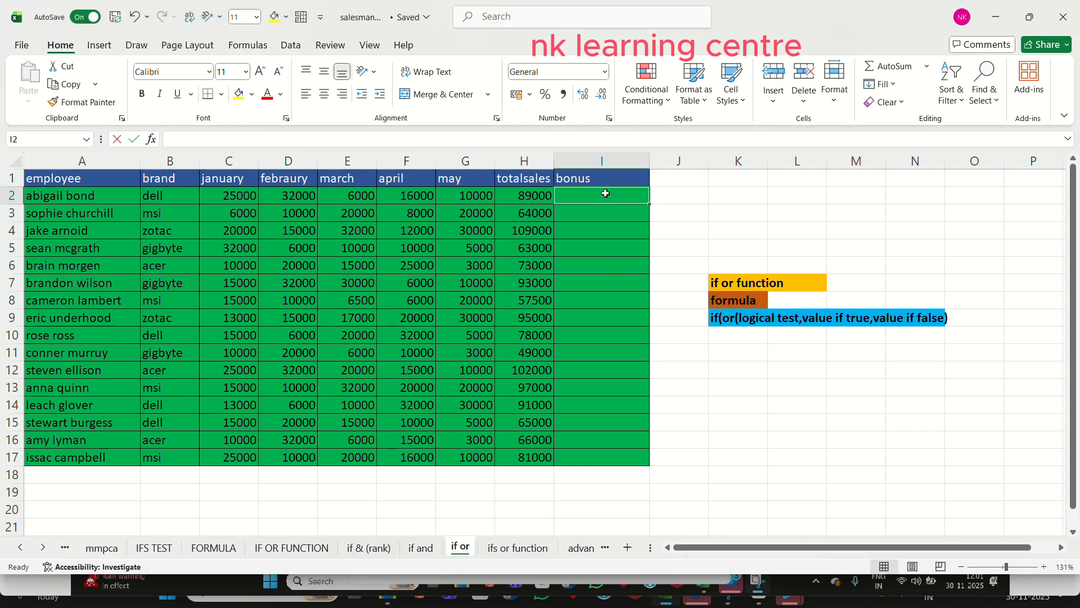
pyautogui.write('=if')
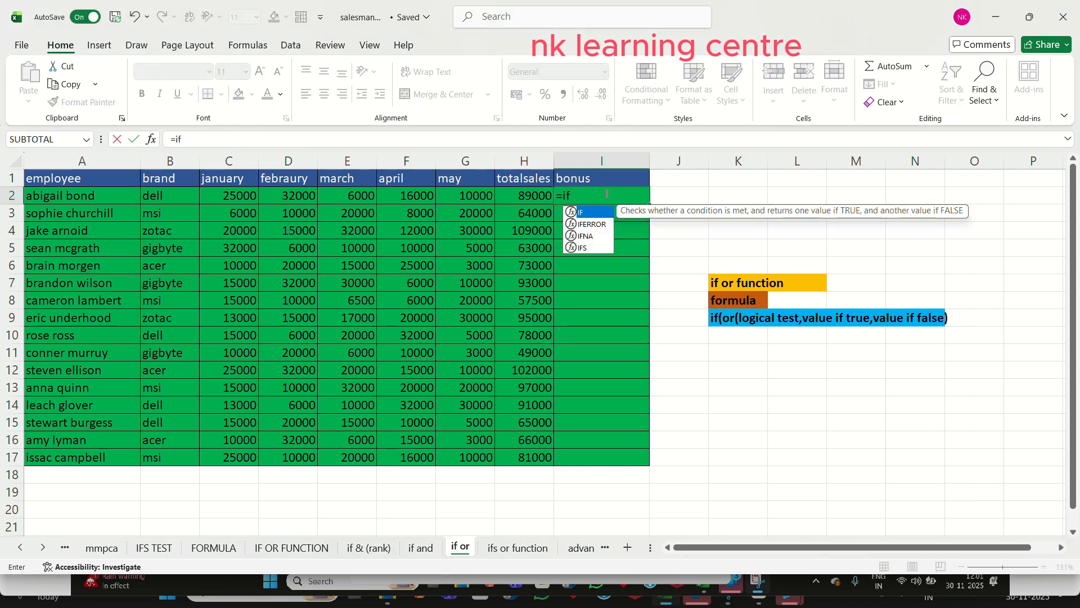
pyautogui.write('(or')
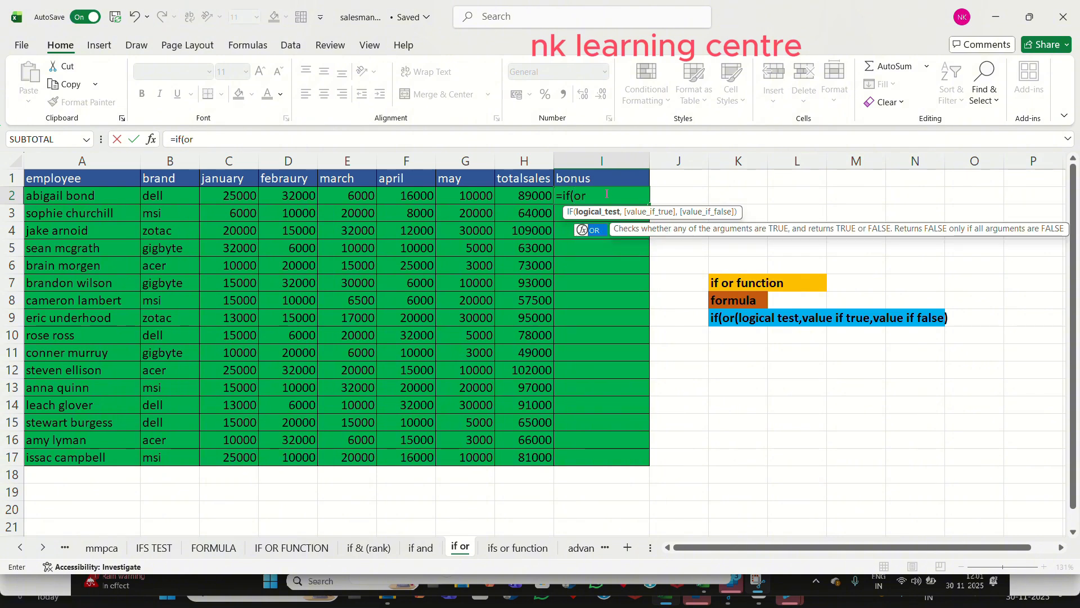
pyautogui.write('(')
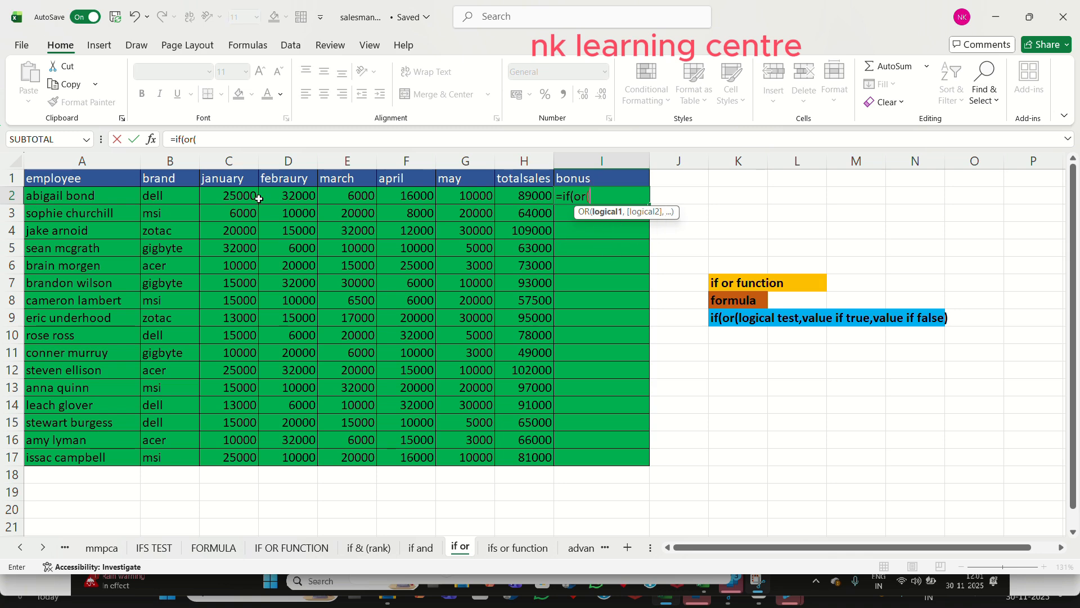
pyautogui.click(239, 193)
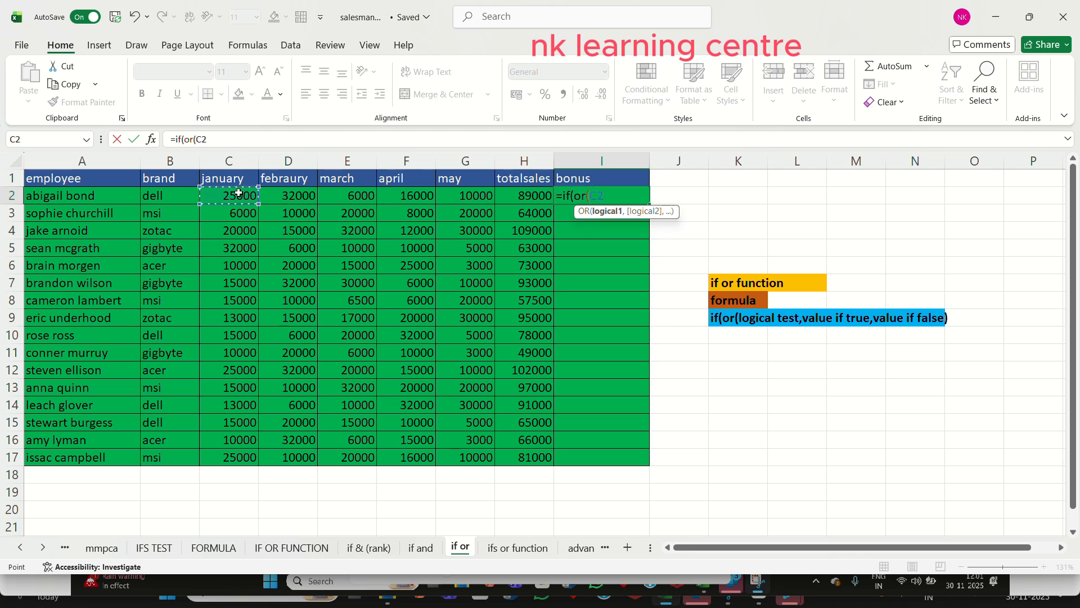
pyautogui.write('>=30000')
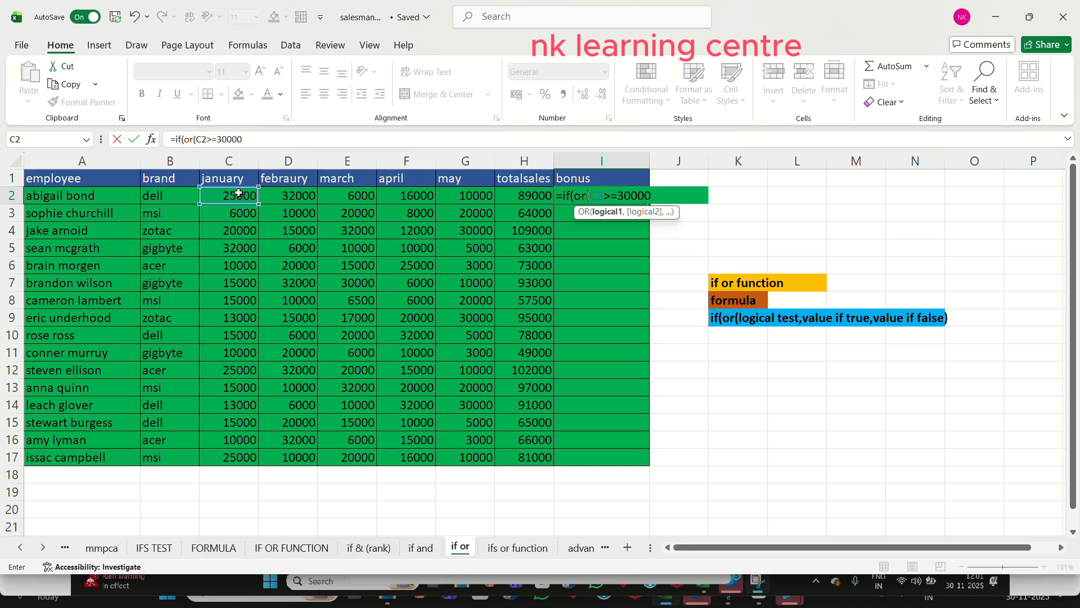
# Step: Add the February and March conditions D2>=30000 and E2>=30000 to the OR test
pyautogui.write(',')
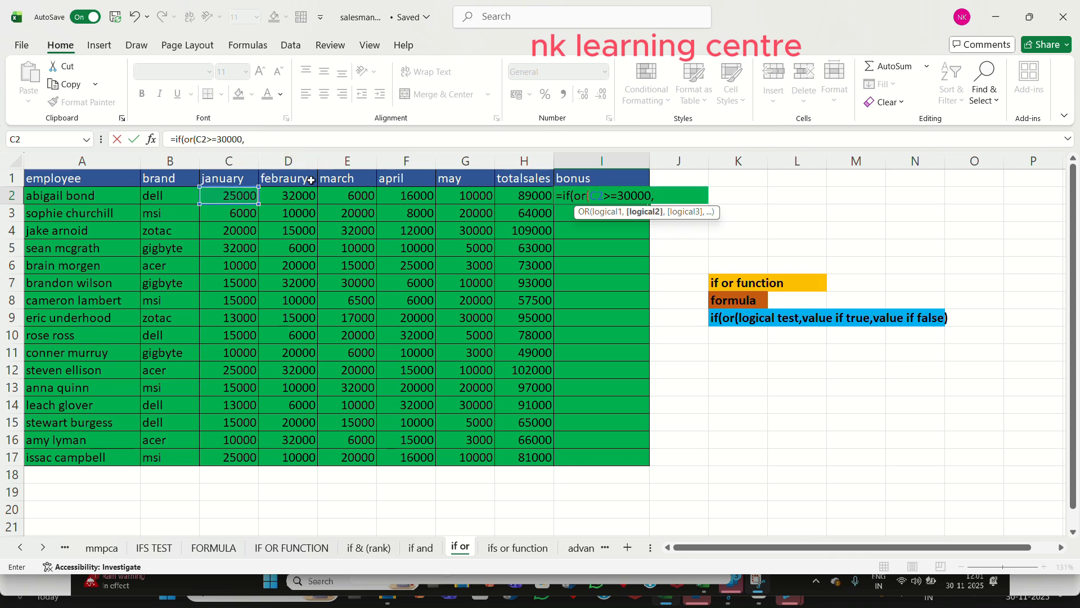
pyautogui.click(294, 198)
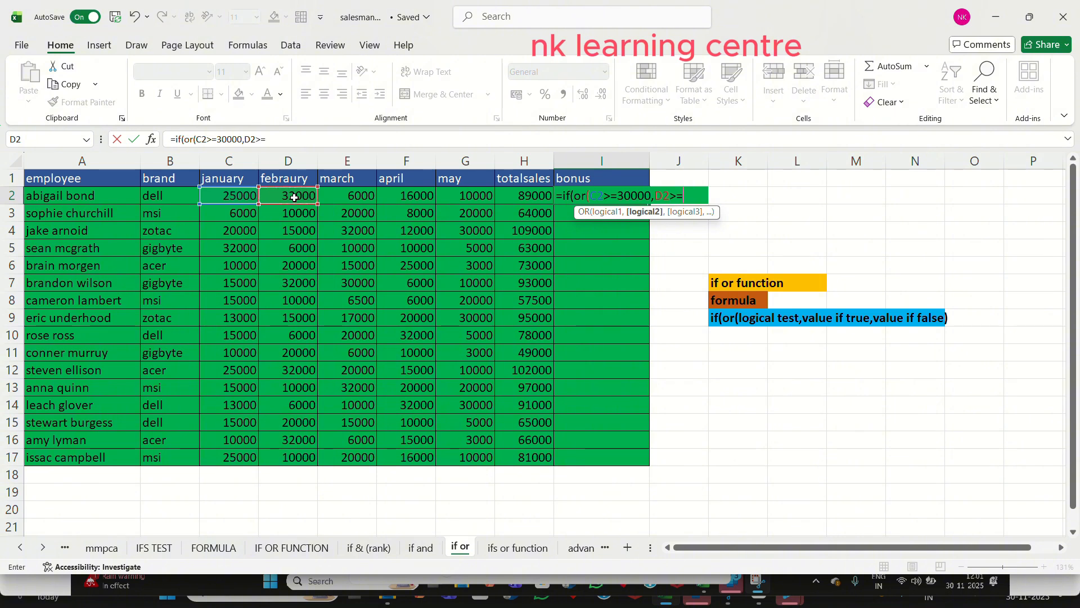
pyautogui.write('=3000')
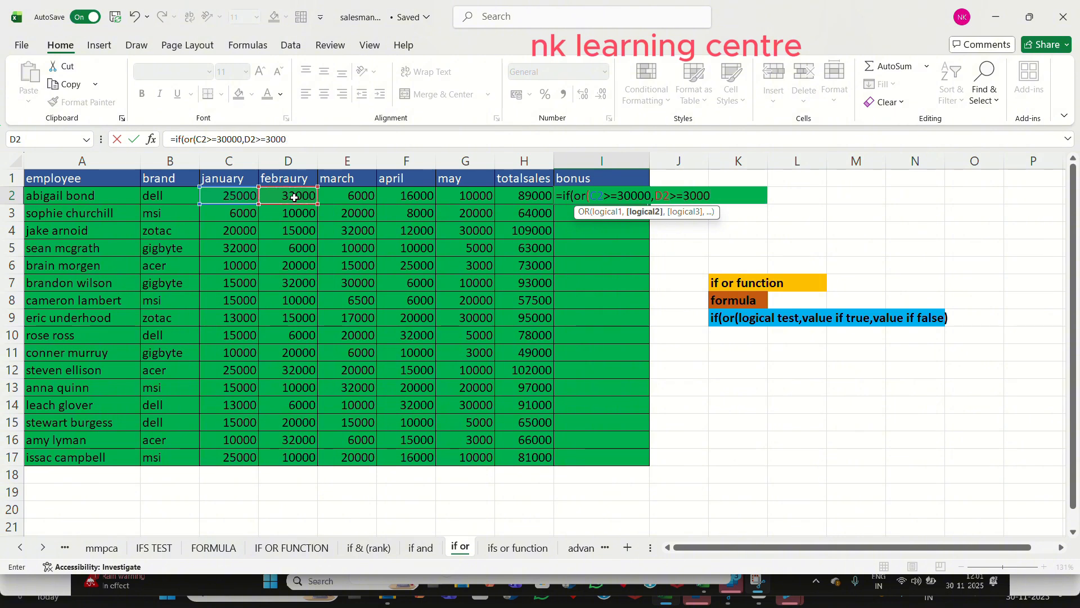
pyautogui.write('0,')
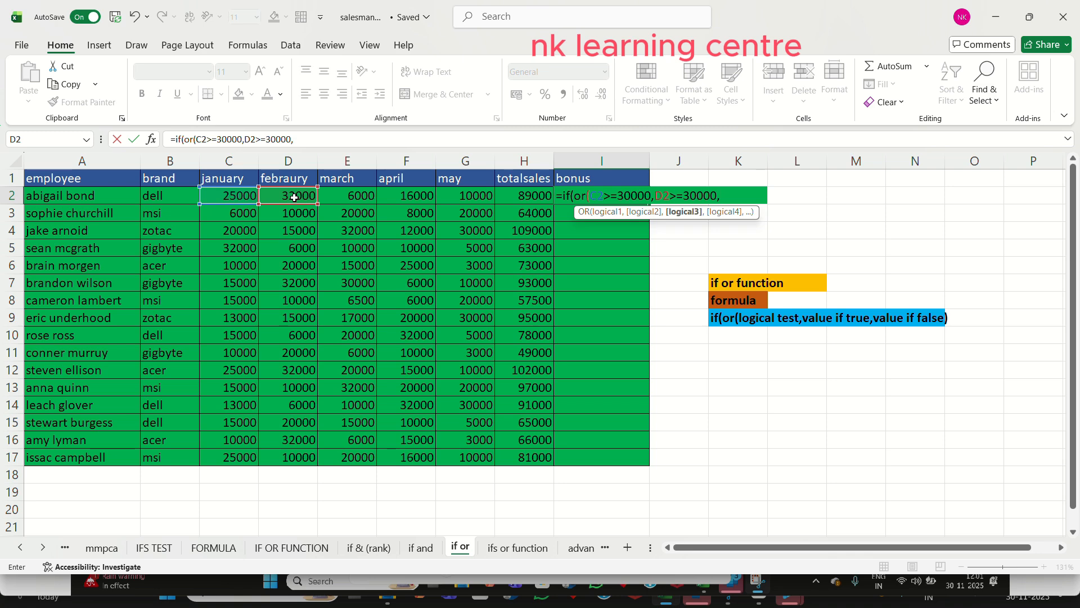
pyautogui.click(352, 196)
pyautogui.write('>=')
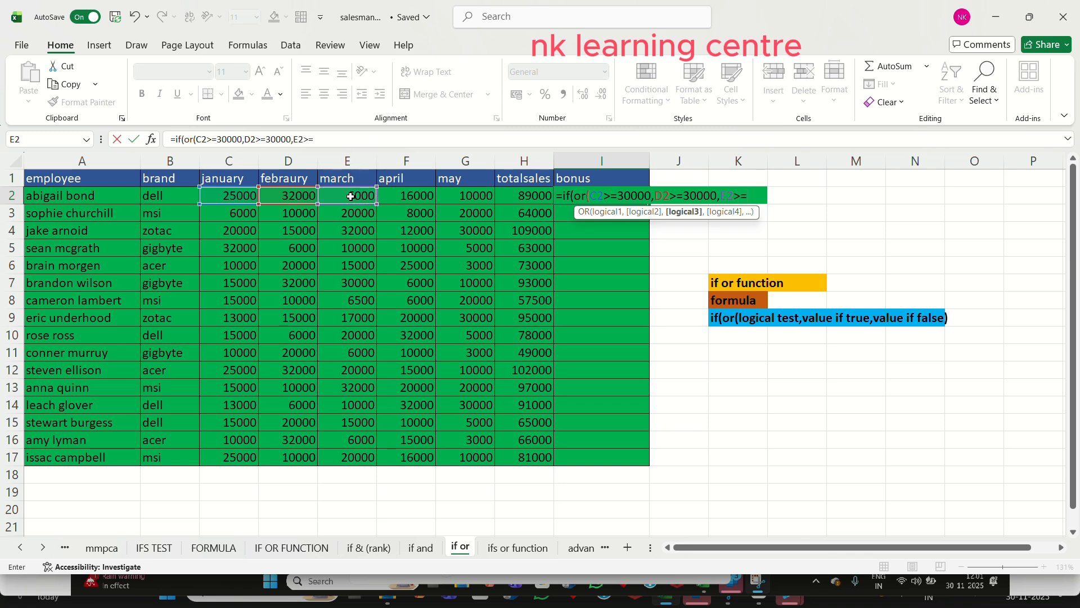
pyautogui.write('30000')
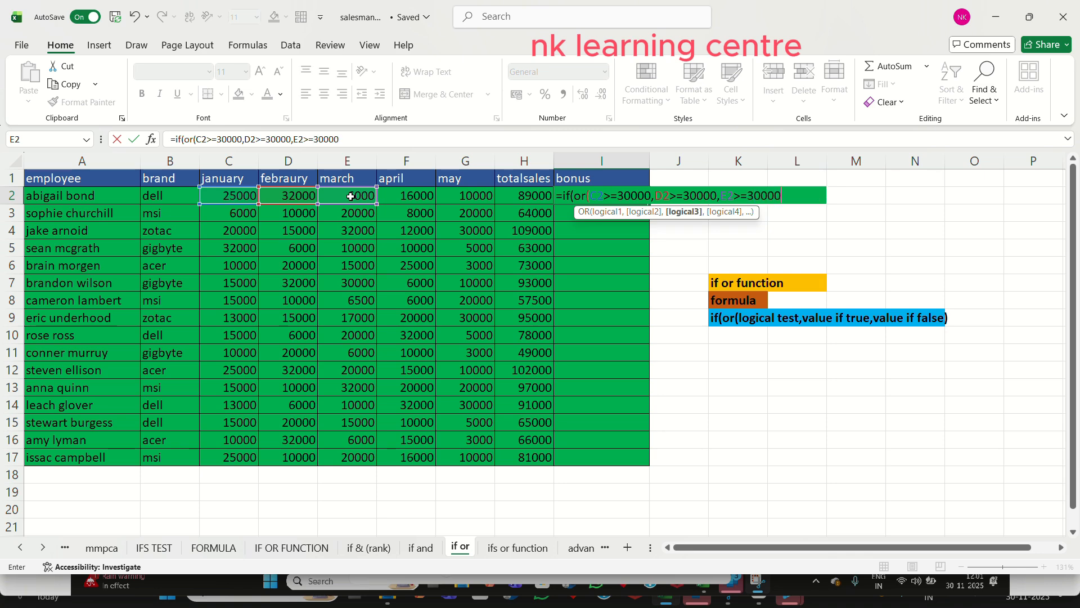
# Step: Add the April and May conditions F2>=30000 and G2>=30000, and close the OR function
pyautogui.write(',')
pyautogui.click(414, 195)
pyautogui.write('>')
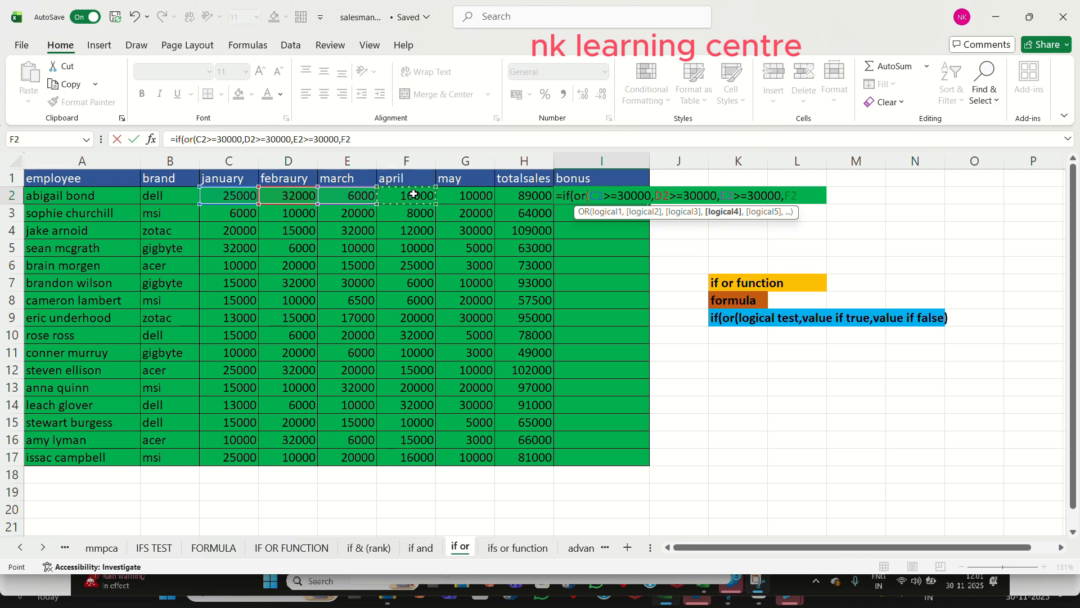
pyautogui.write('=30000')
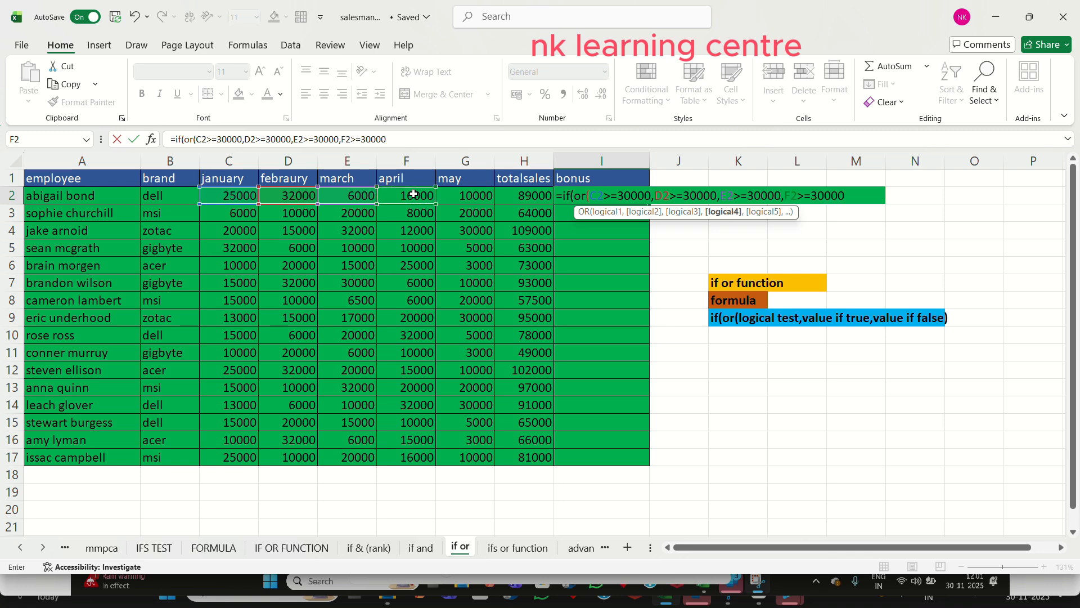
pyautogui.write(',')
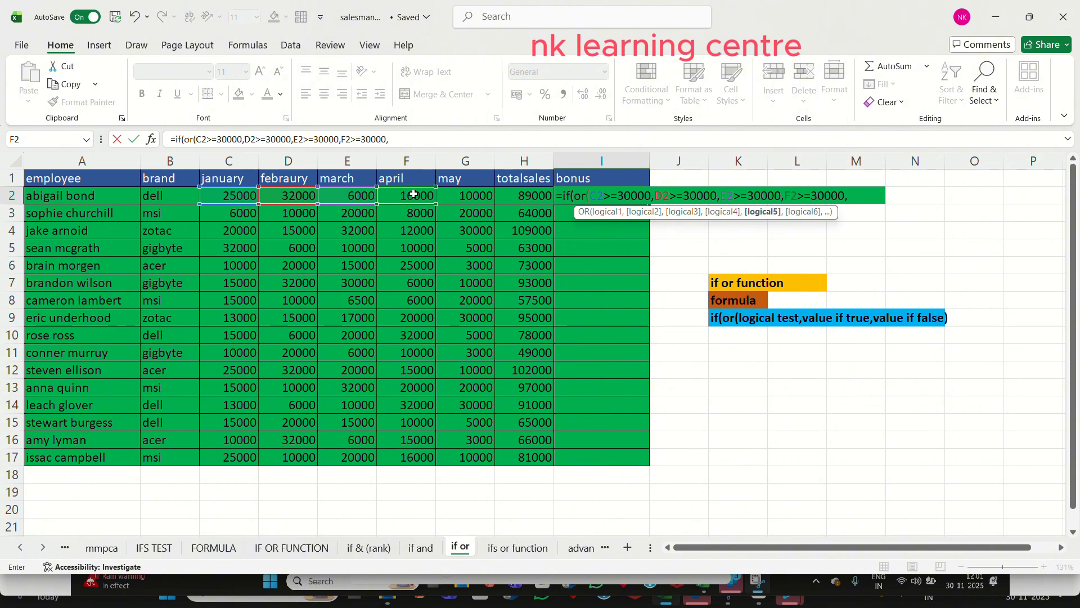
pyautogui.click(468, 195)
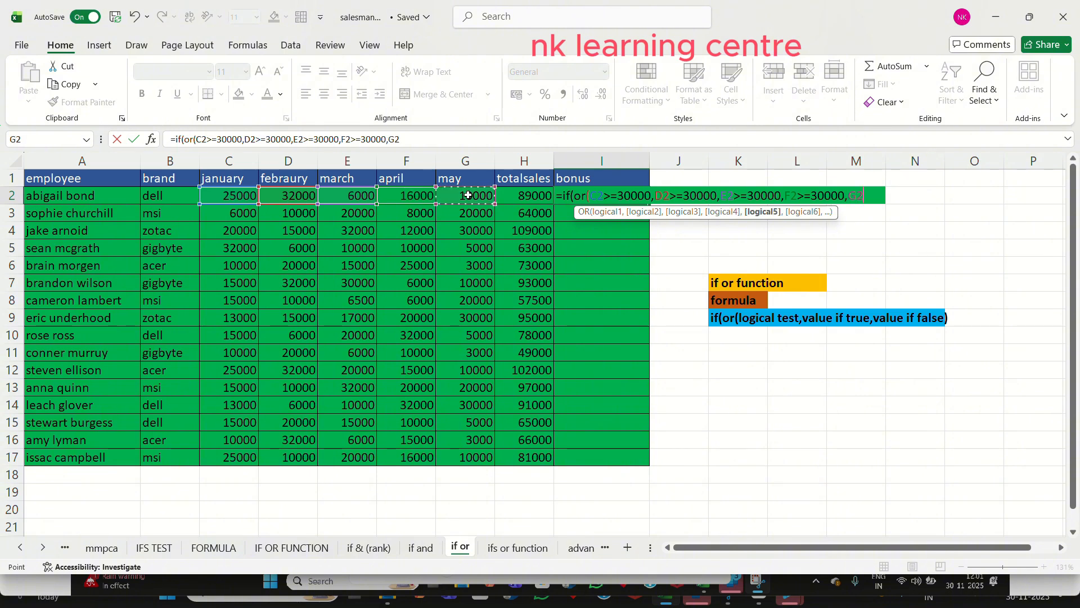
pyautogui.write('>=30000')
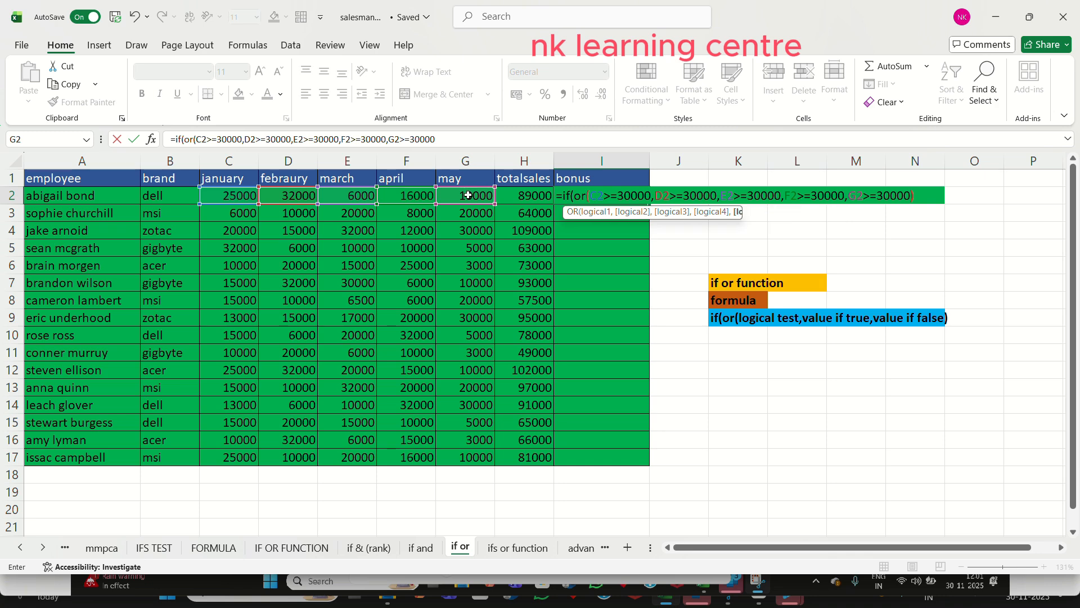
pyautogui.write(')')
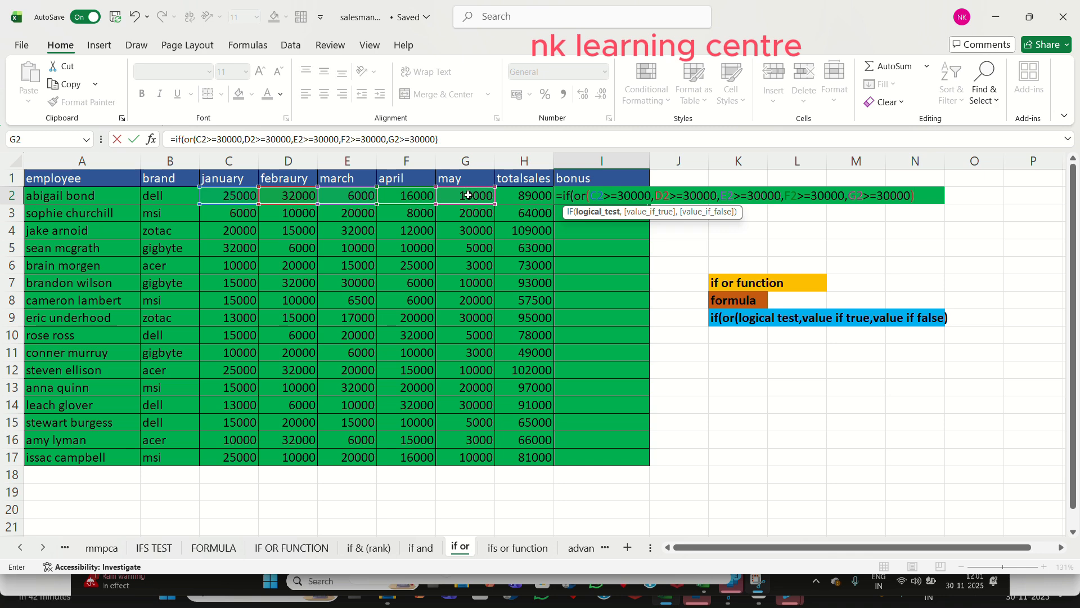
# Step: Complete the IF formula with H2*2% as the true value and "no percentage" as the false value, and enter it
pyautogui.write(',')
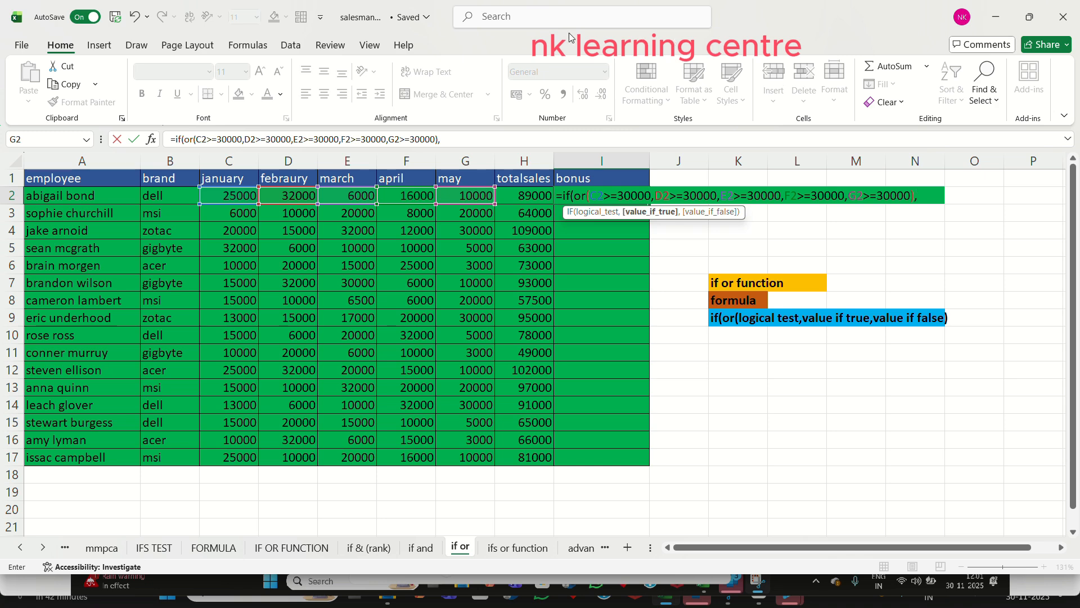
pyautogui.click(459, 22)
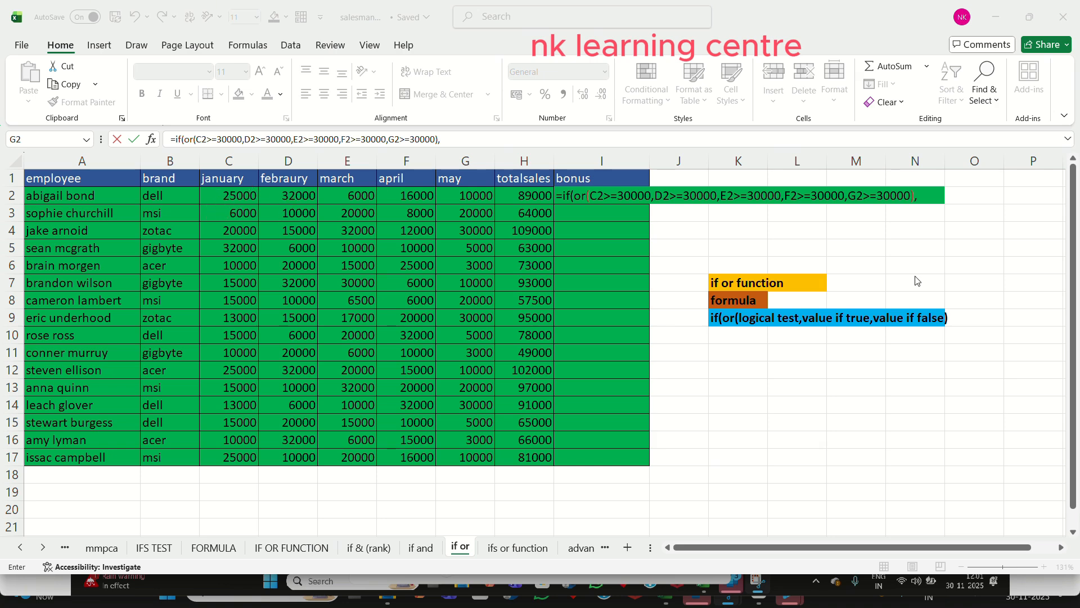
pyautogui.click(922, 195)
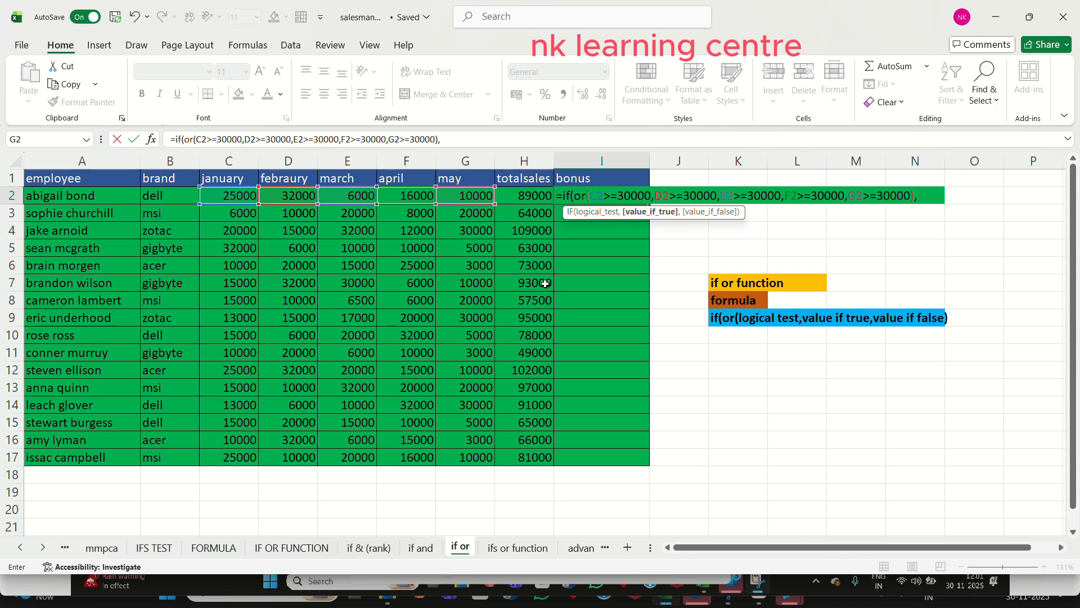
pyautogui.click(522, 196)
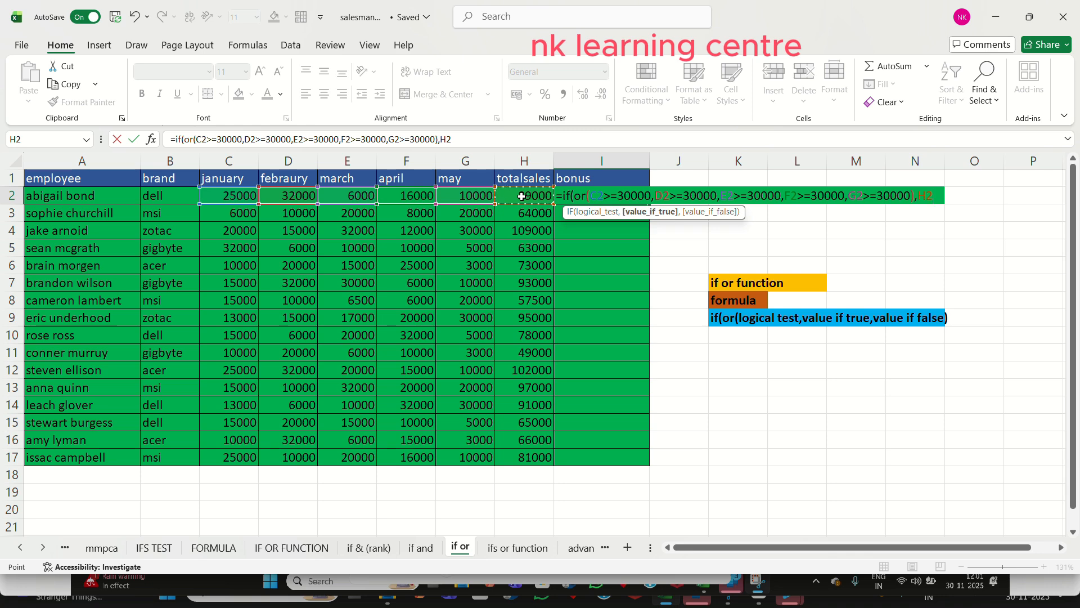
pyautogui.write('*2')
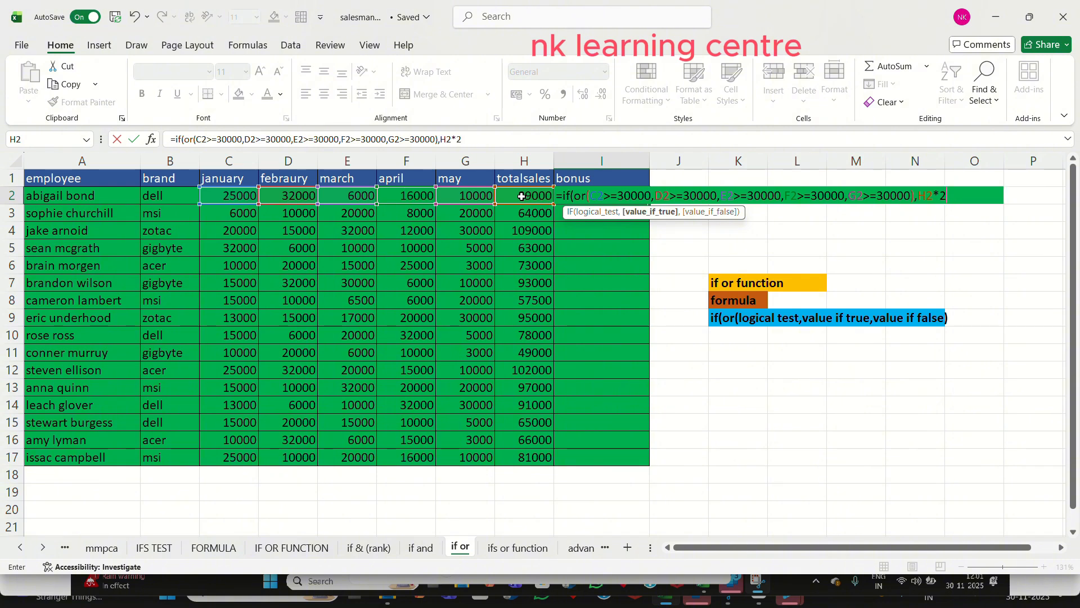
pyautogui.write('%,')
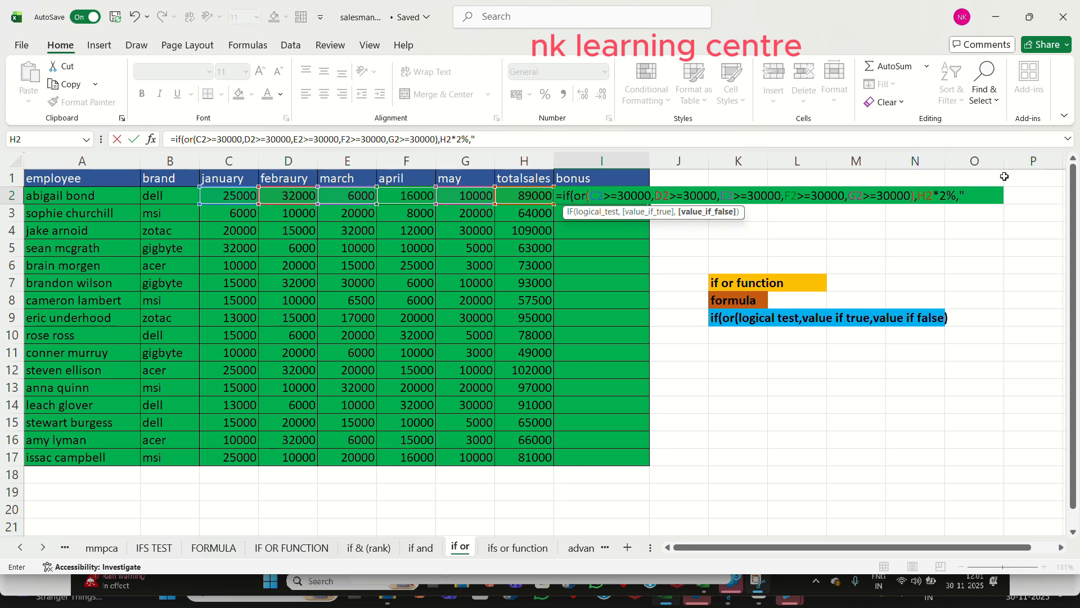
pyautogui.write('no percentage')
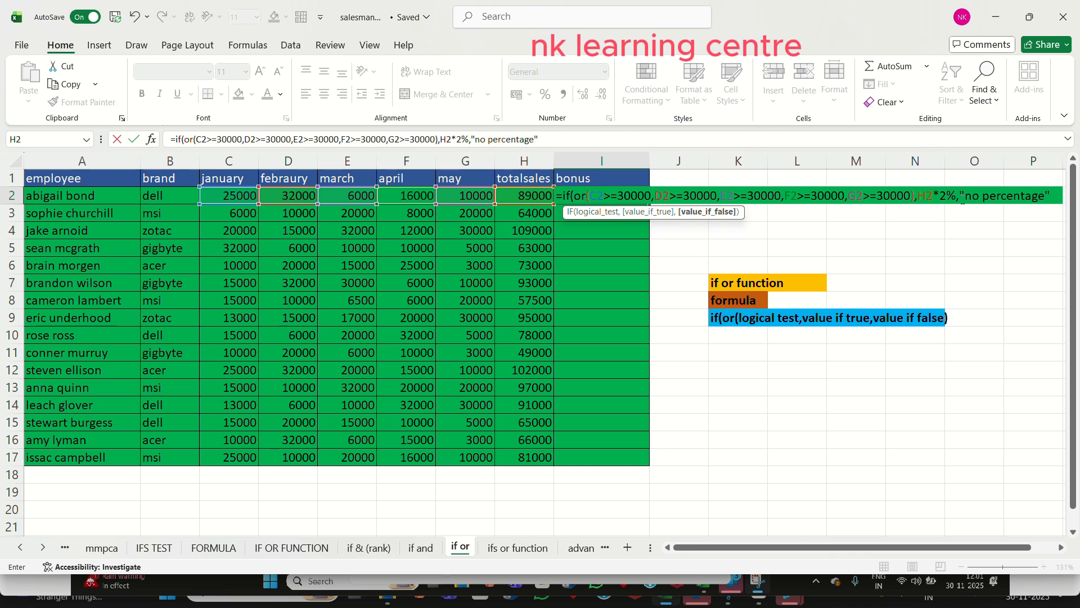
pyautogui.write(')')
pyautogui.press('Return')
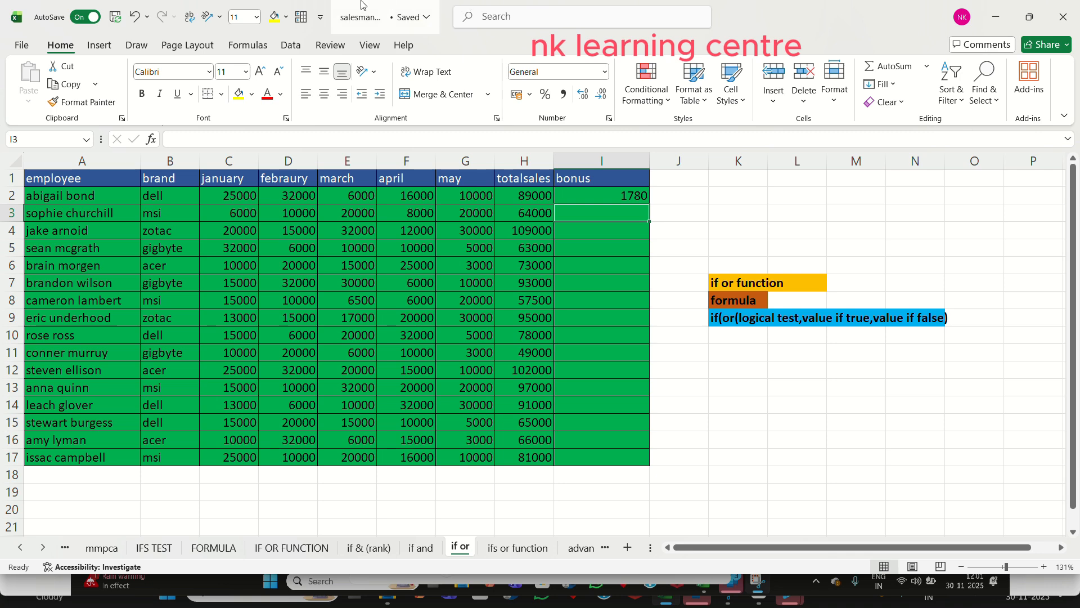
# Step: Fill the bonus formula from I2 down to I17 for all employees
pyautogui.click(628, 194)
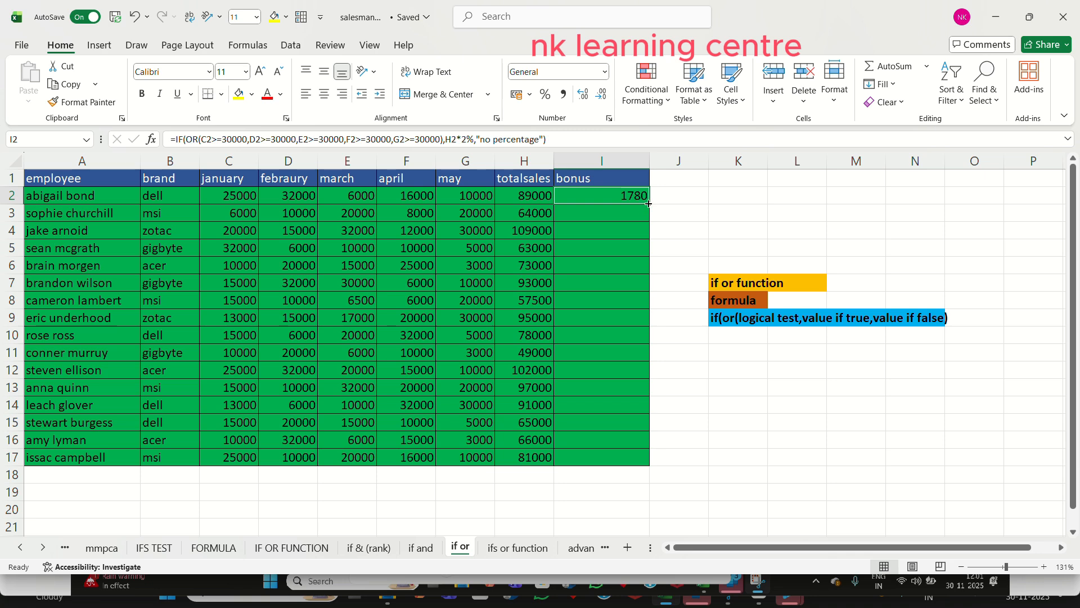
pyautogui.moveTo(648, 204); pyautogui.dragTo(662, 460)
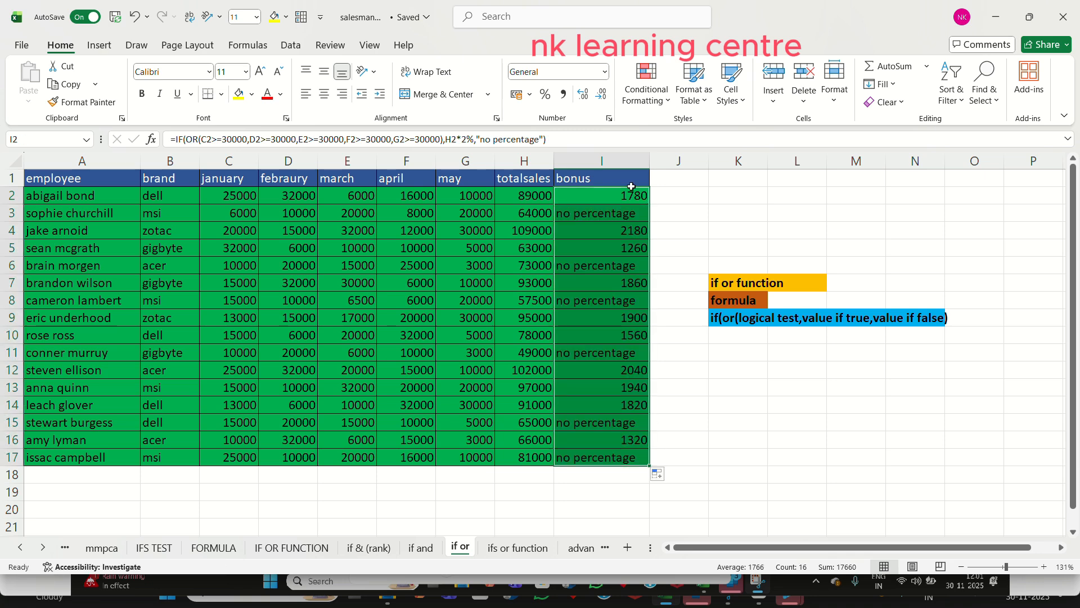
pyautogui.click(675, 252)
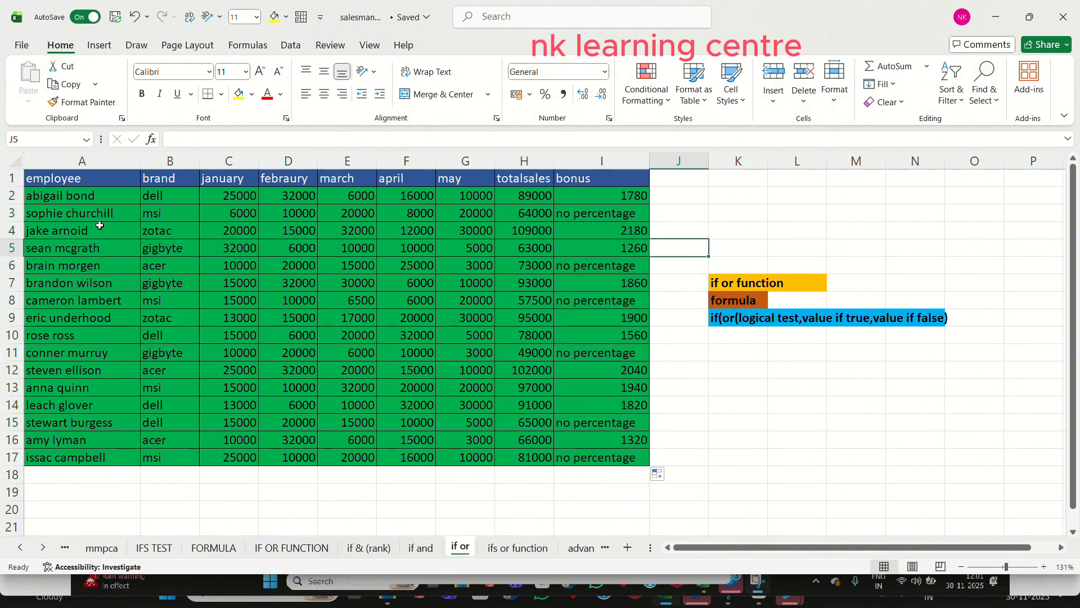